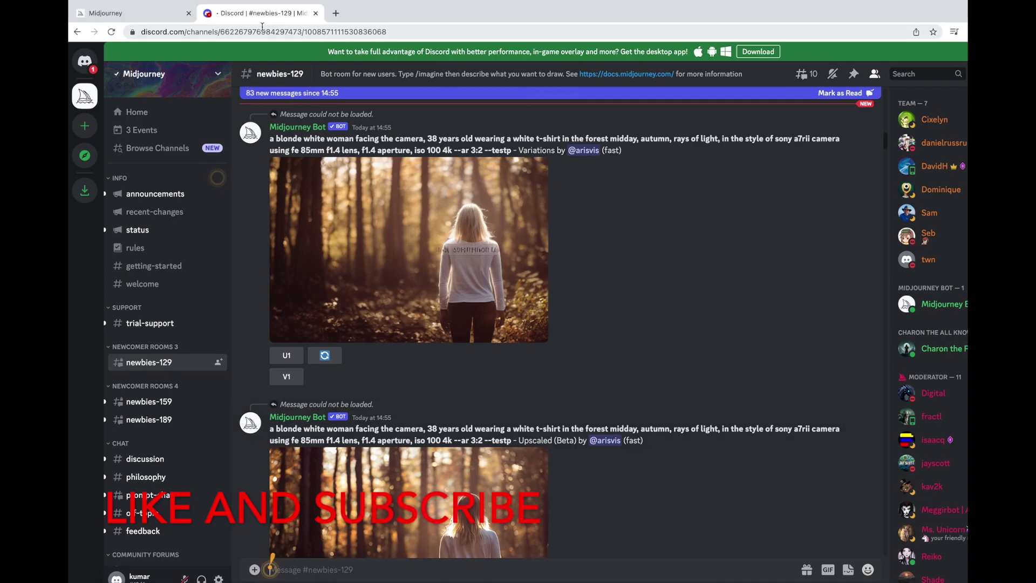
Search Google for 'midj' and open the Midjourney result to reach its Discord invite
click(267, 31)
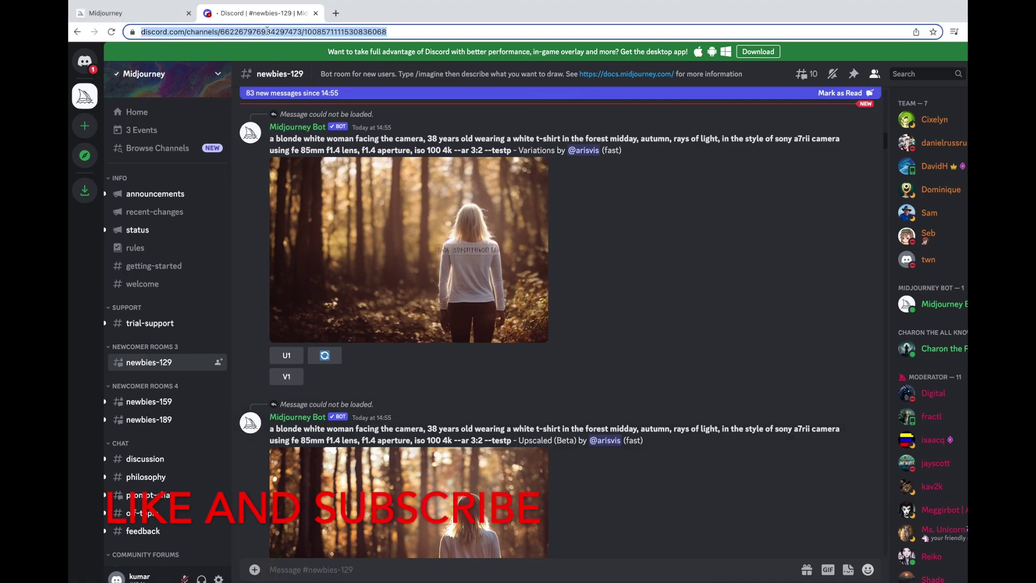
text(midj)
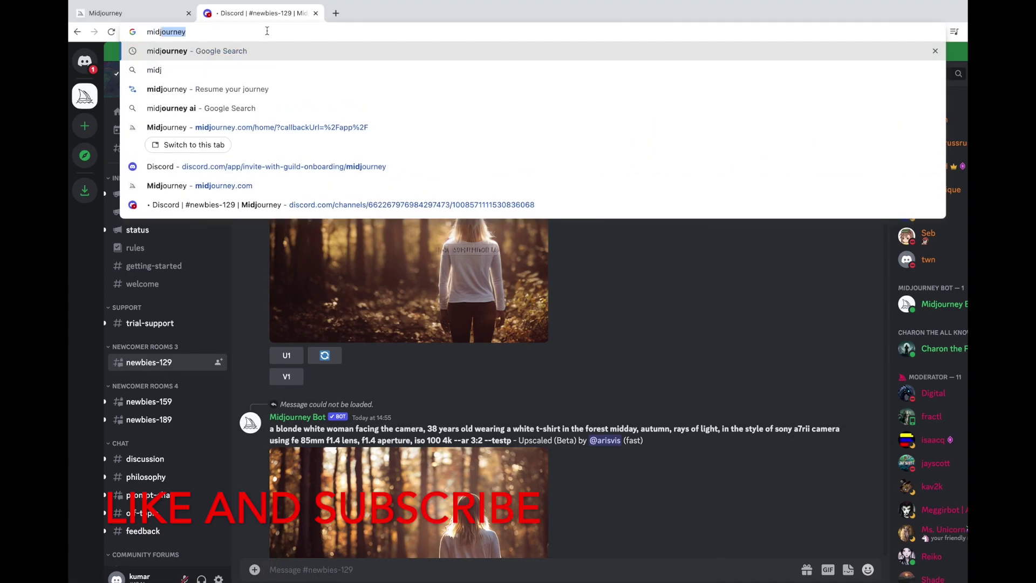
key(Return)
click(226, 170)
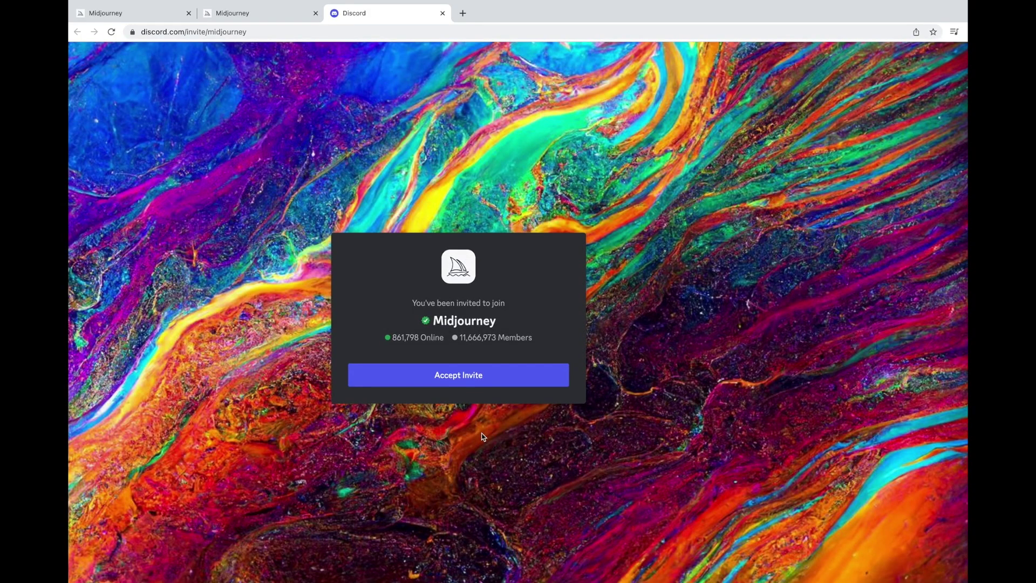
Accept the Midjourney Discord invite and open the newbies-129 channel
click(473, 382)
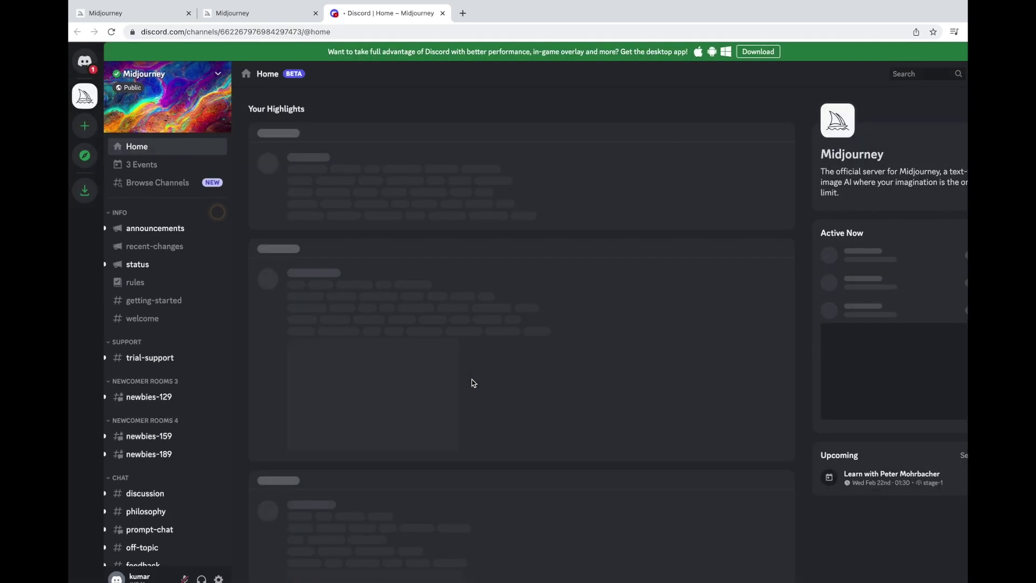
click(151, 401)
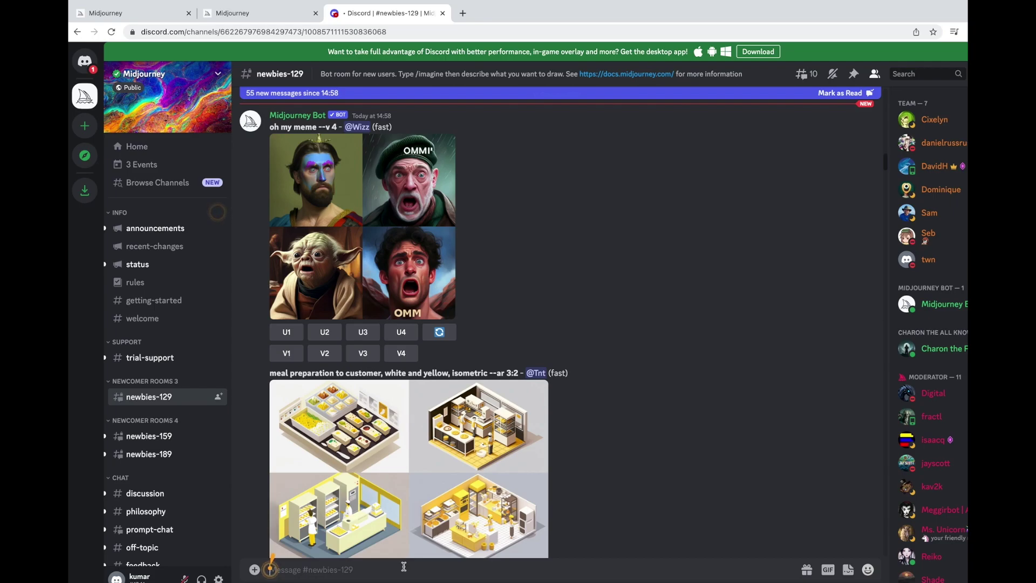
Send a /imagine prompt: fair girl in white top, sunny weather, cute look, black background
text(/)
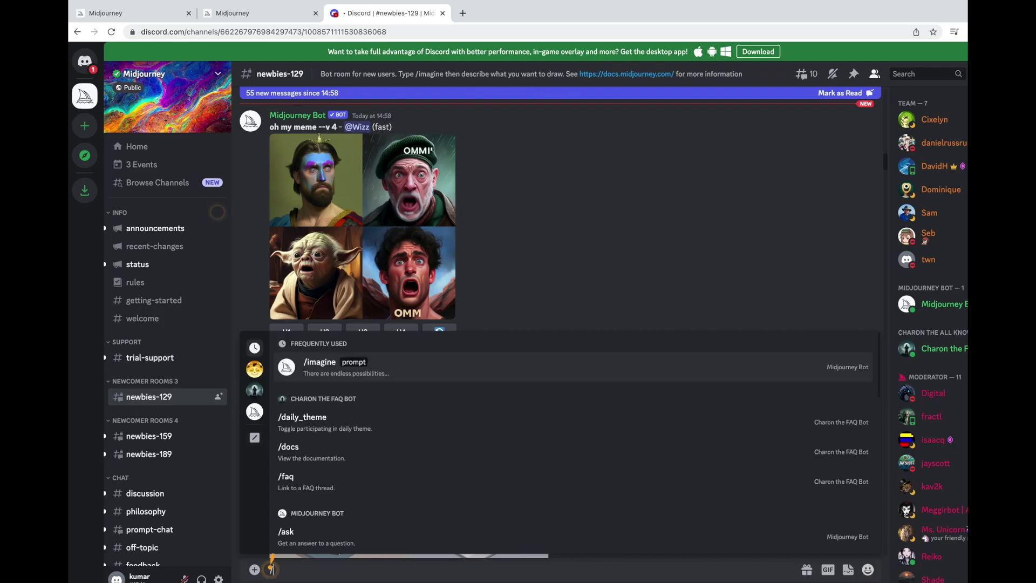
text(imagine)
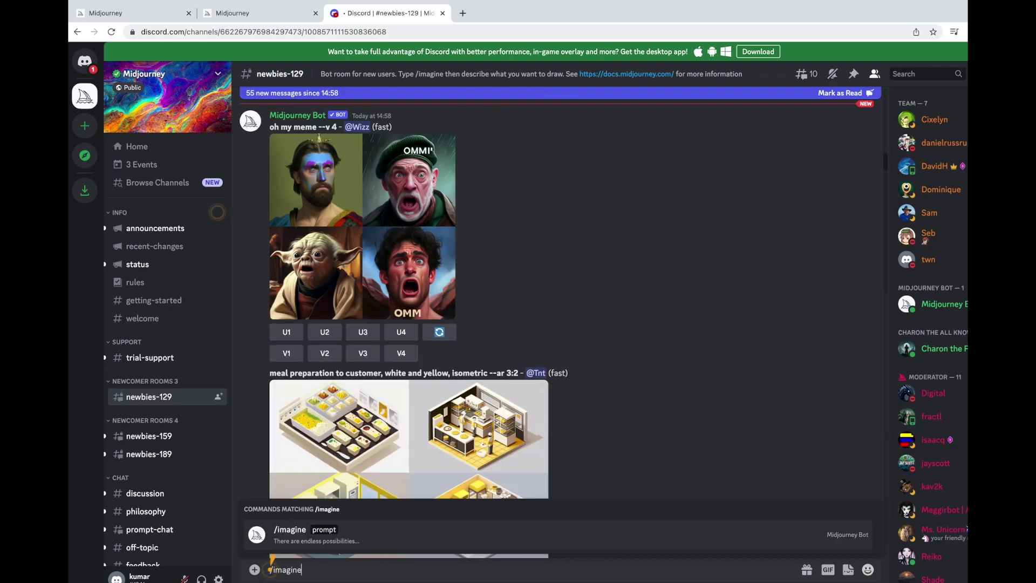
key(Return)
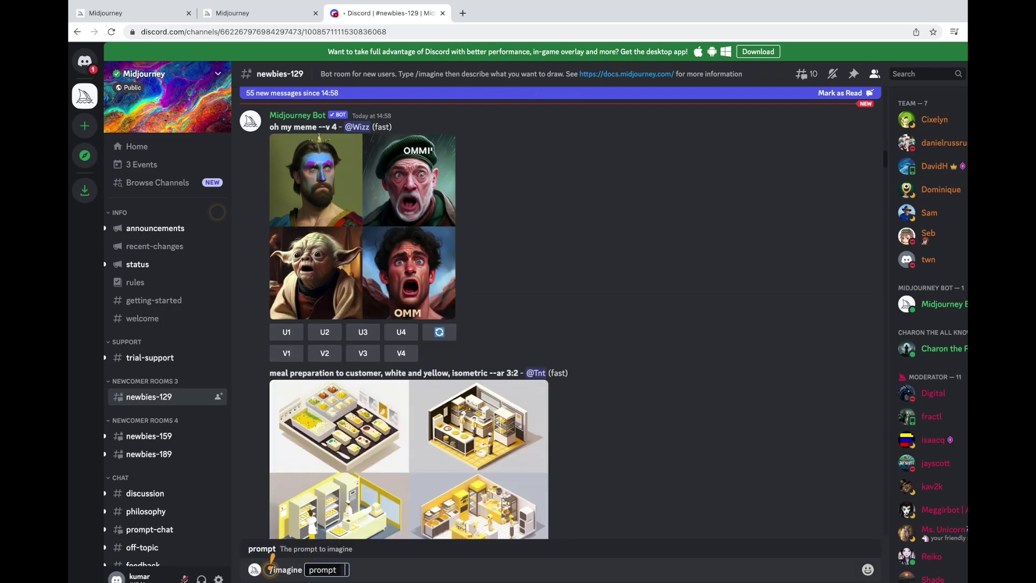
key(ctrl+Right)
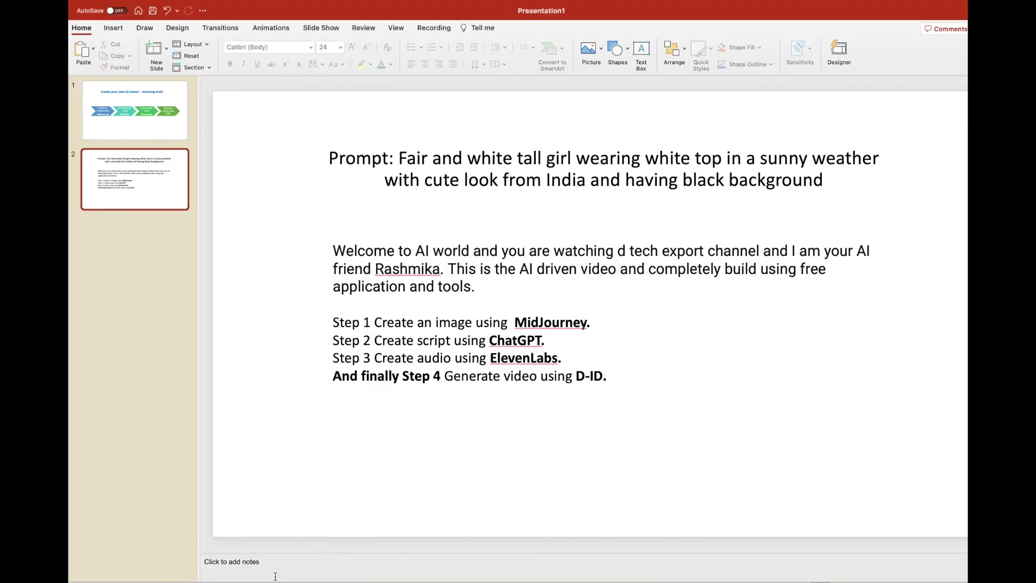
key(ctrl+Left)
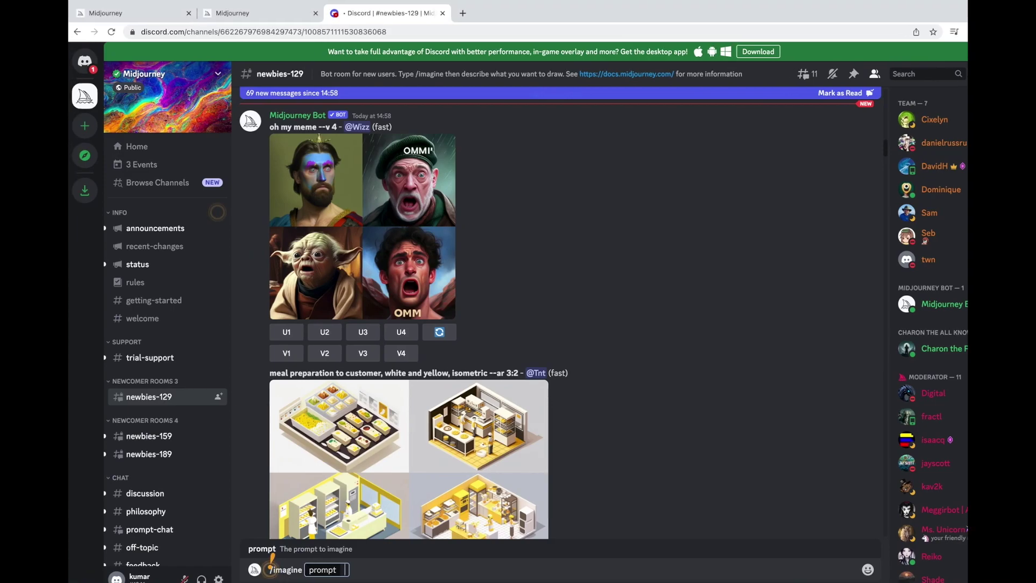
text(fait and white)
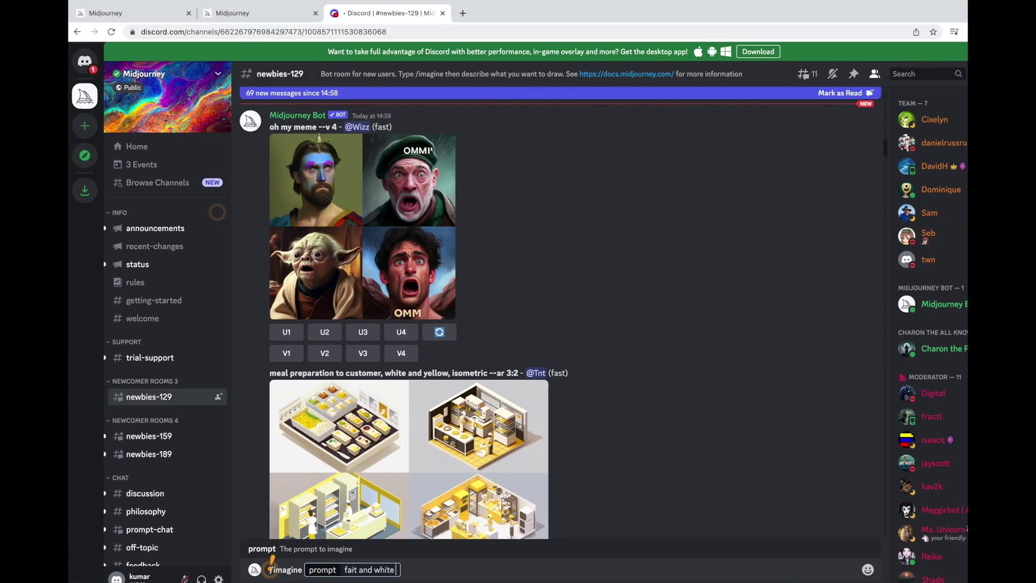
text( gilr wearing )
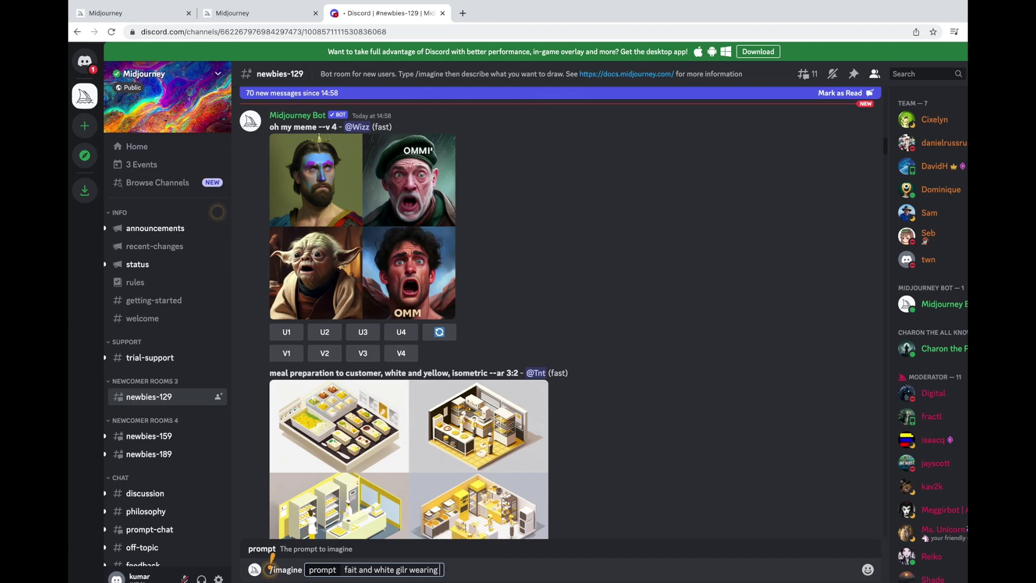
text(white t)
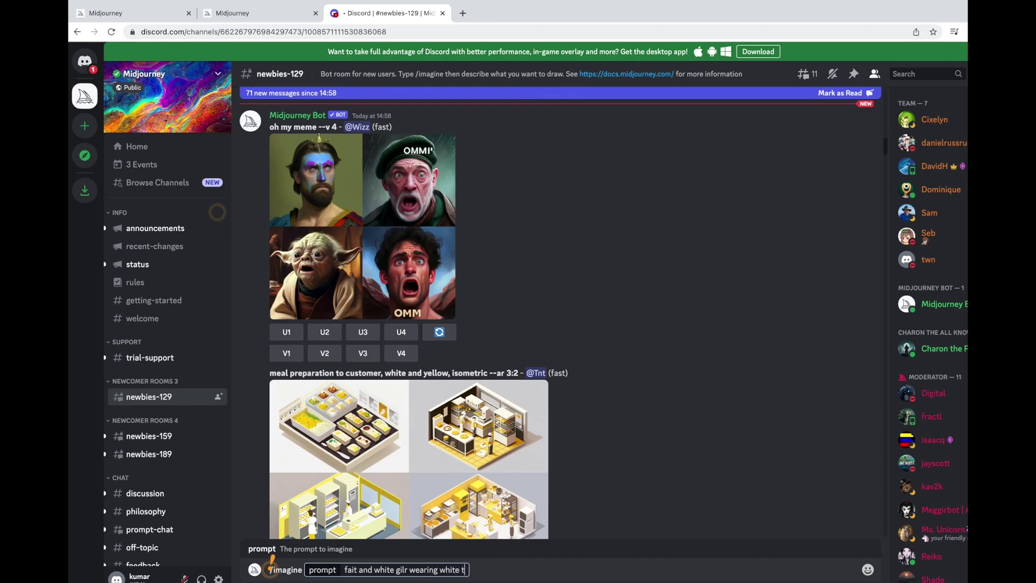
text(opin a sunny weather with cute look from inda and having block )
text(background)
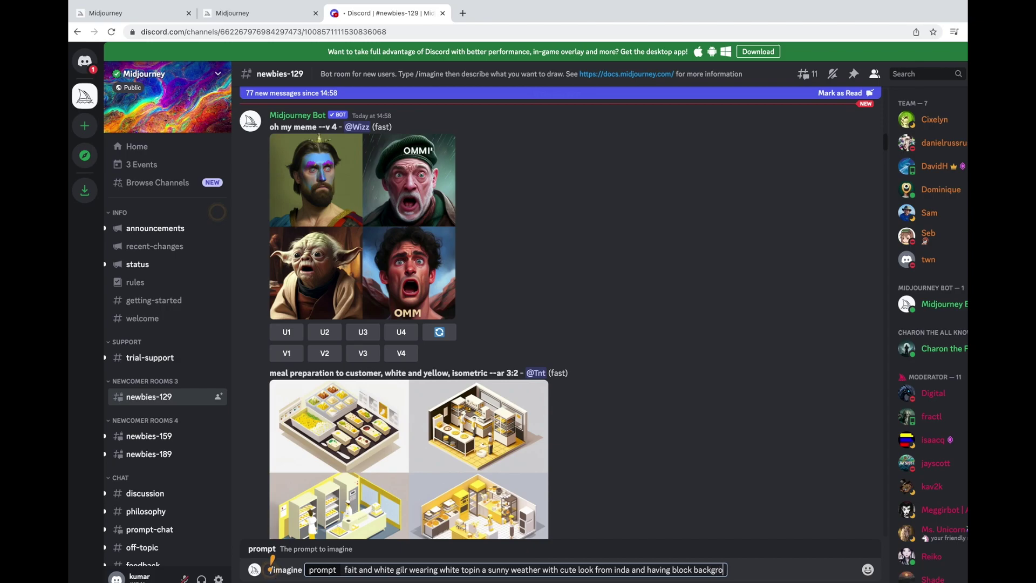
key(Return)
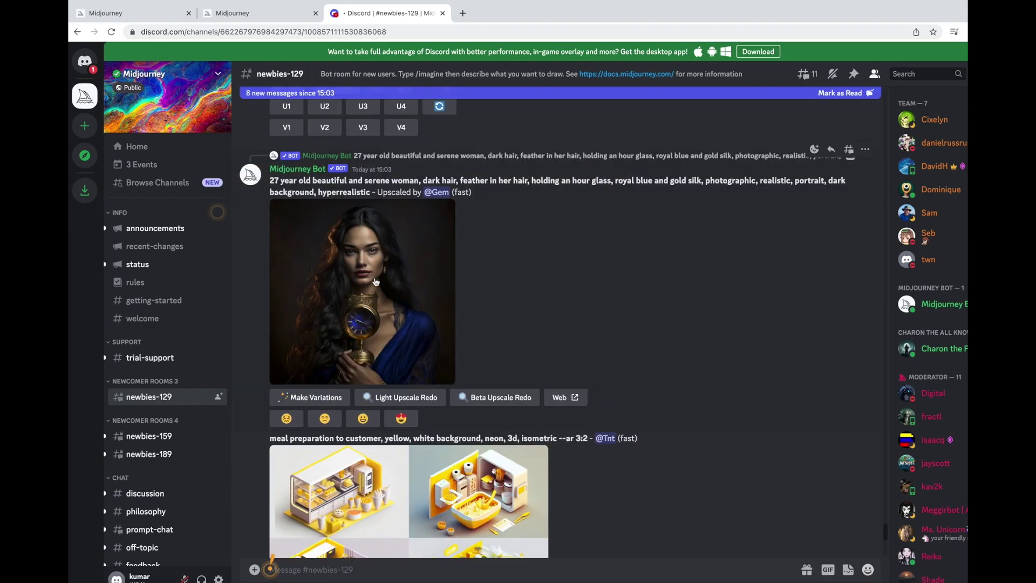
Save the upscaled hourglass portrait as a PNG into the AIAvatar-1 folder
click(373, 278)
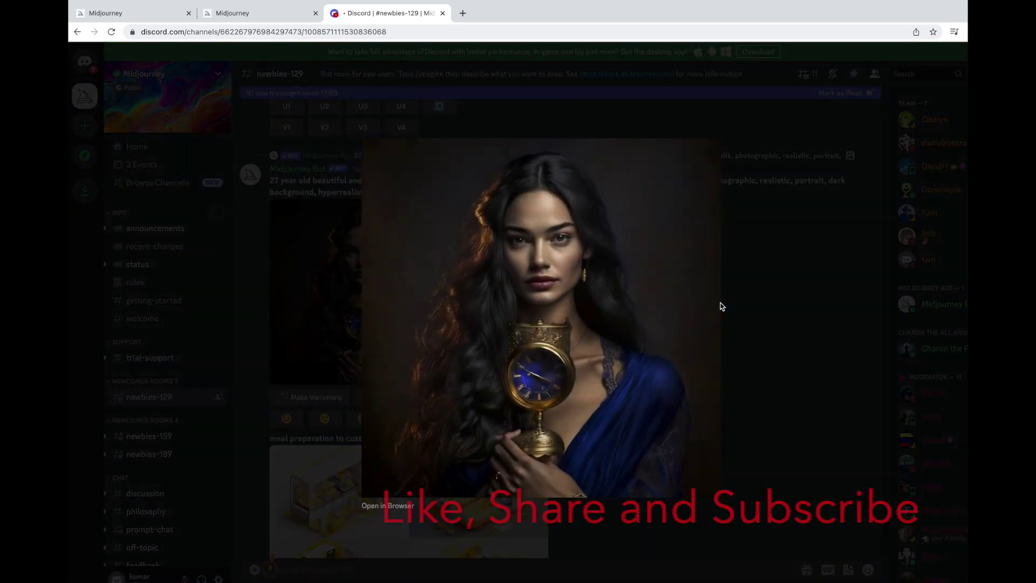
right_click(536, 278)
click(607, 298)
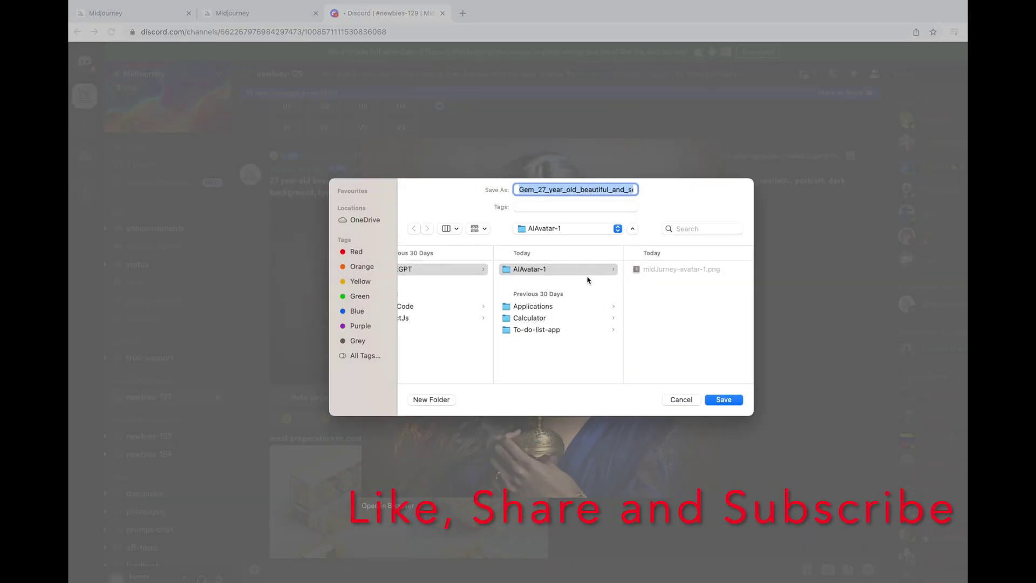
click(568, 270)
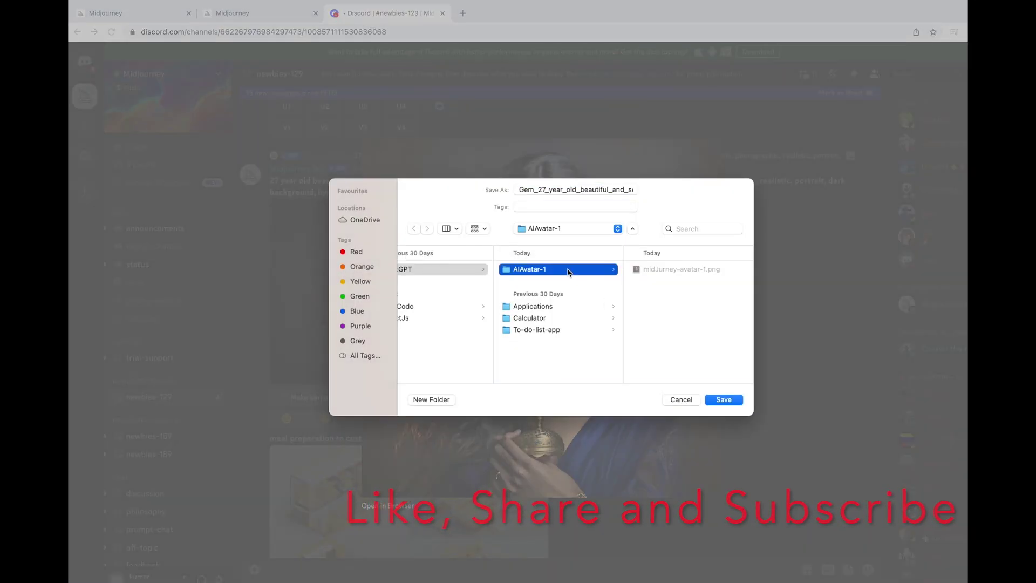
click(722, 400)
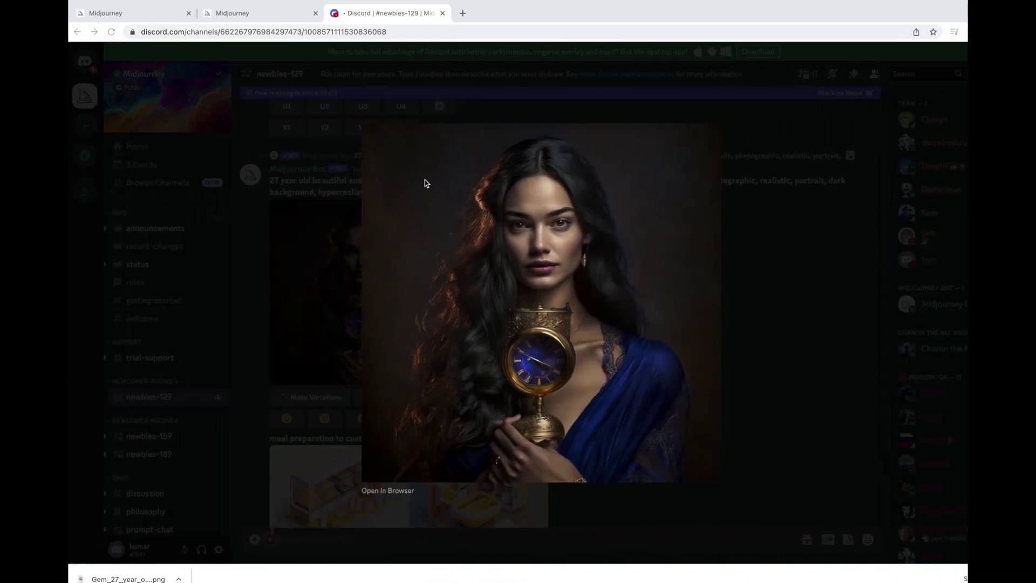
click(462, 13)
Ask ChatGPT 'AI avatar details' and select the first two paragraphs of its reply
text(chat)
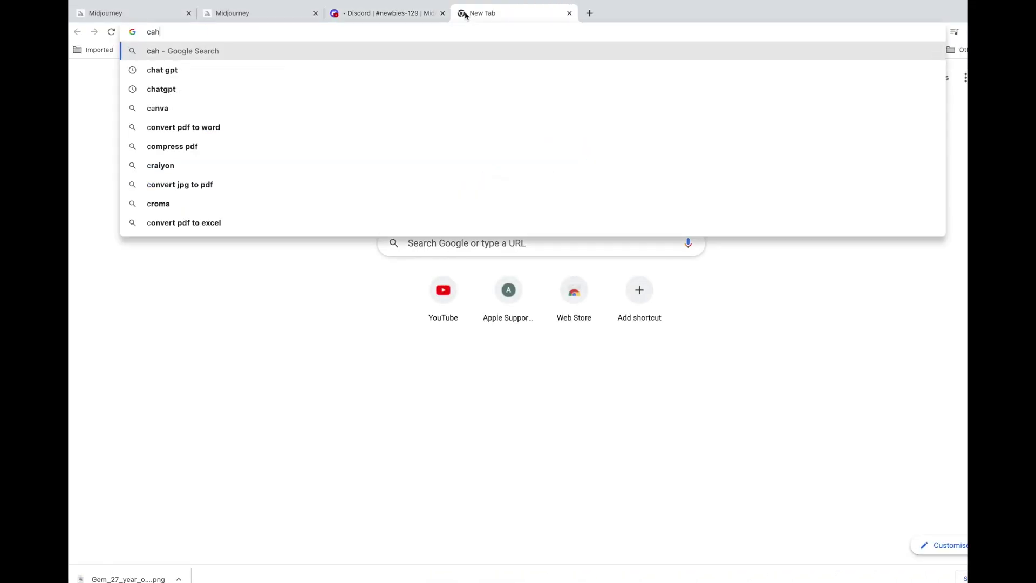
text(gpt)
key(Return)
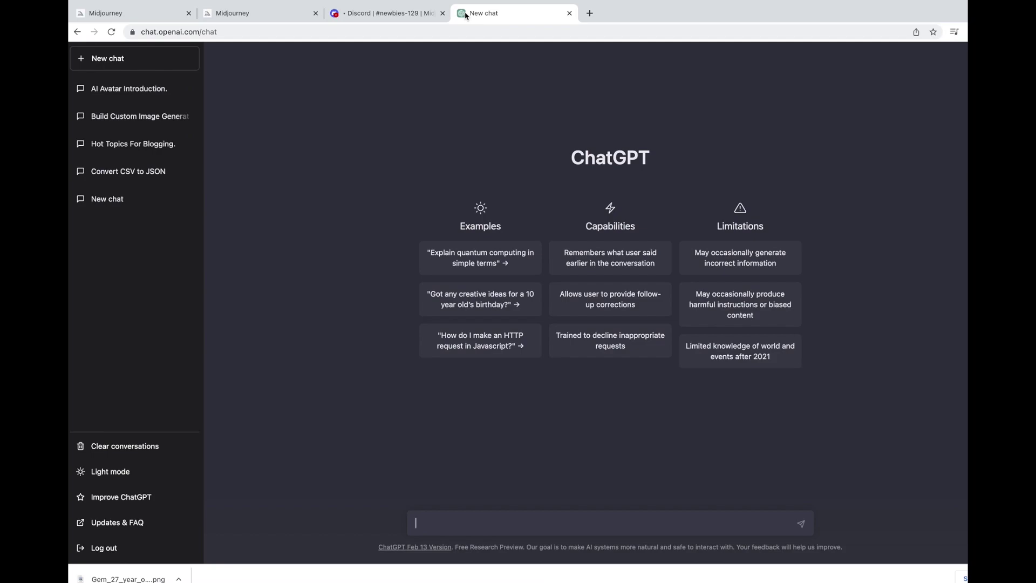
text(AI avatar details)
key(Return)
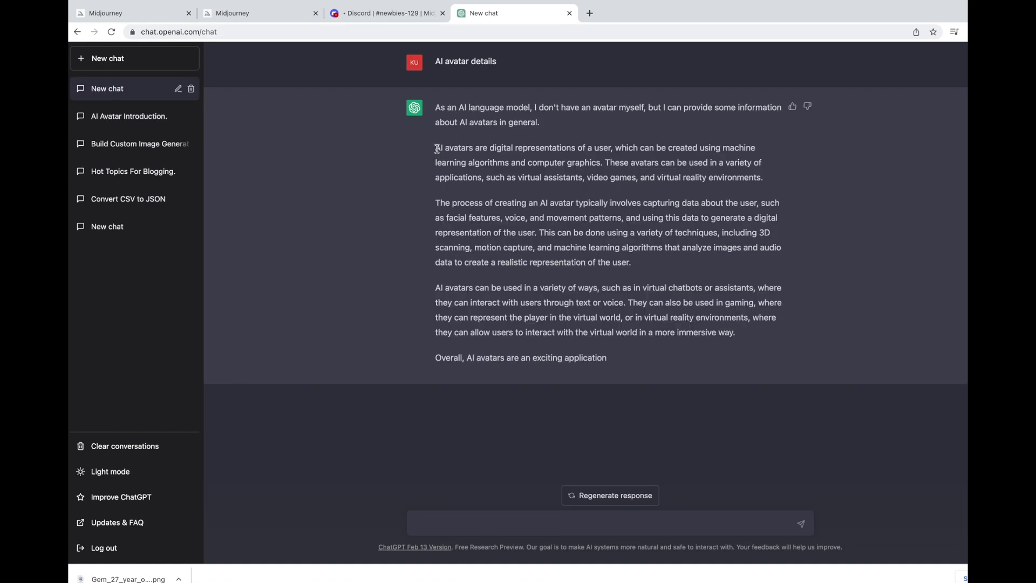
drag(437, 148, 638, 267)
key(super+c)
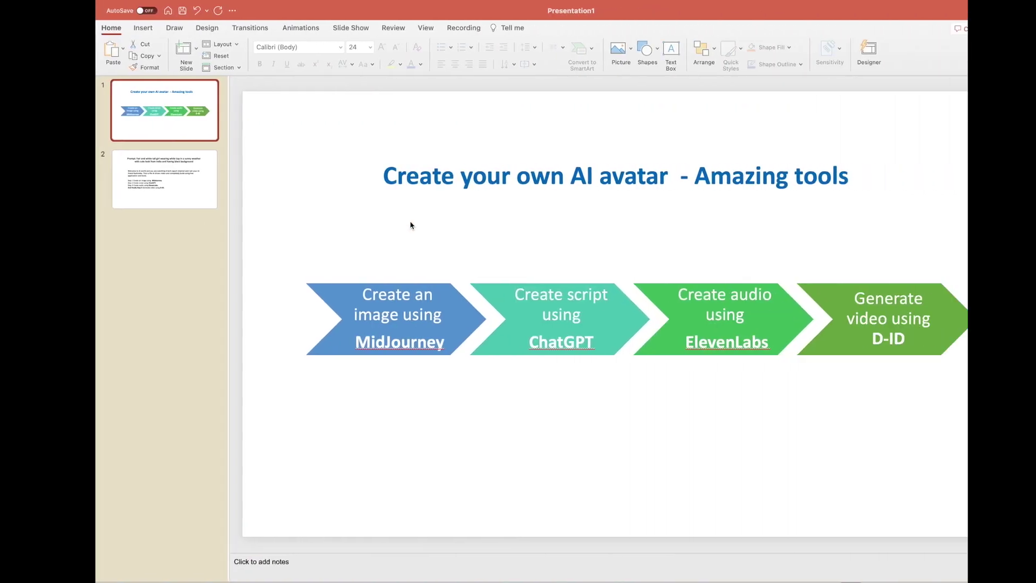
Paste the ChatGPT paragraphs on a new line below slide 2's four-step list
click(173, 180)
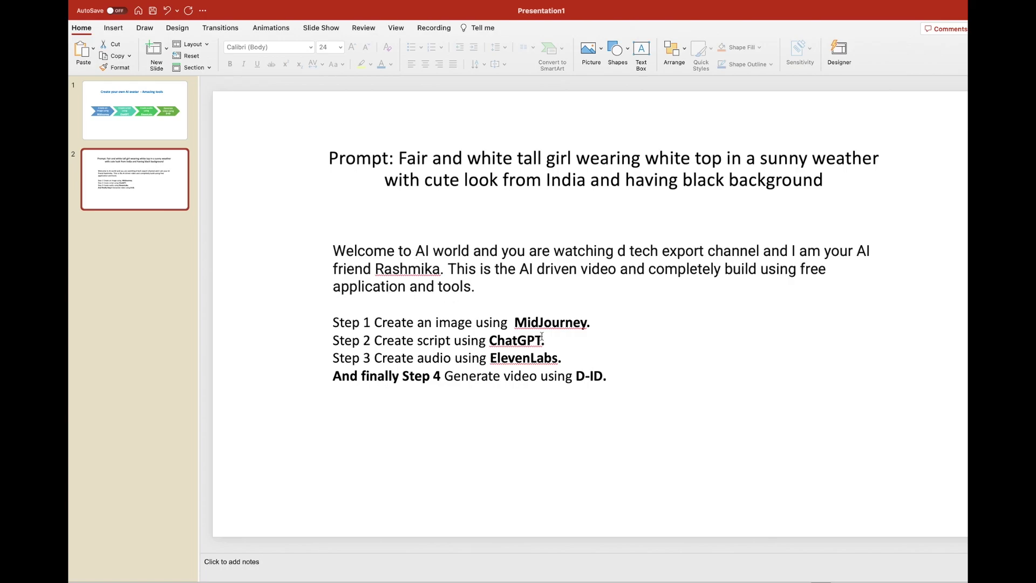
click(624, 380)
key(Return)
key(Return)
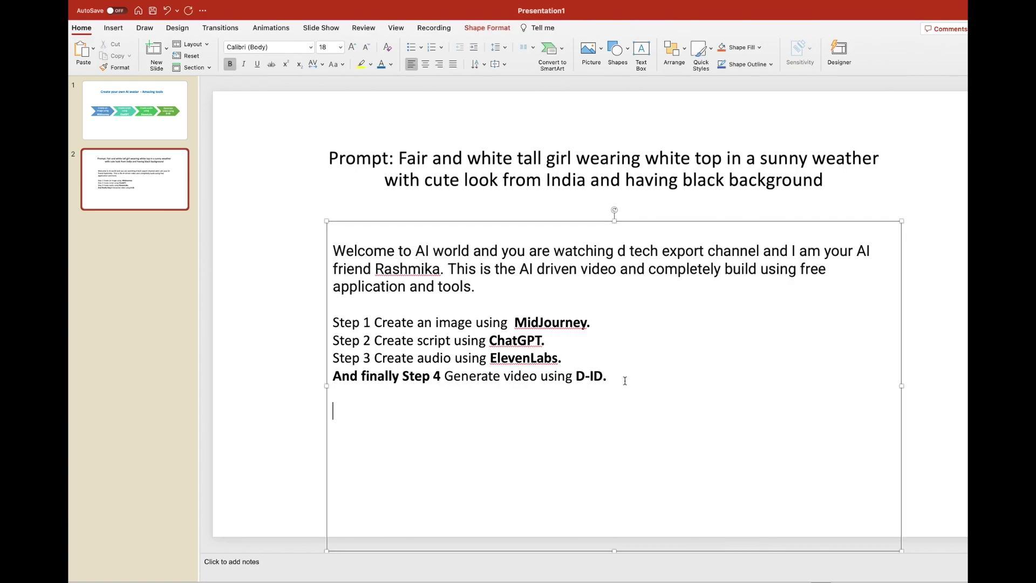
key(super+v)
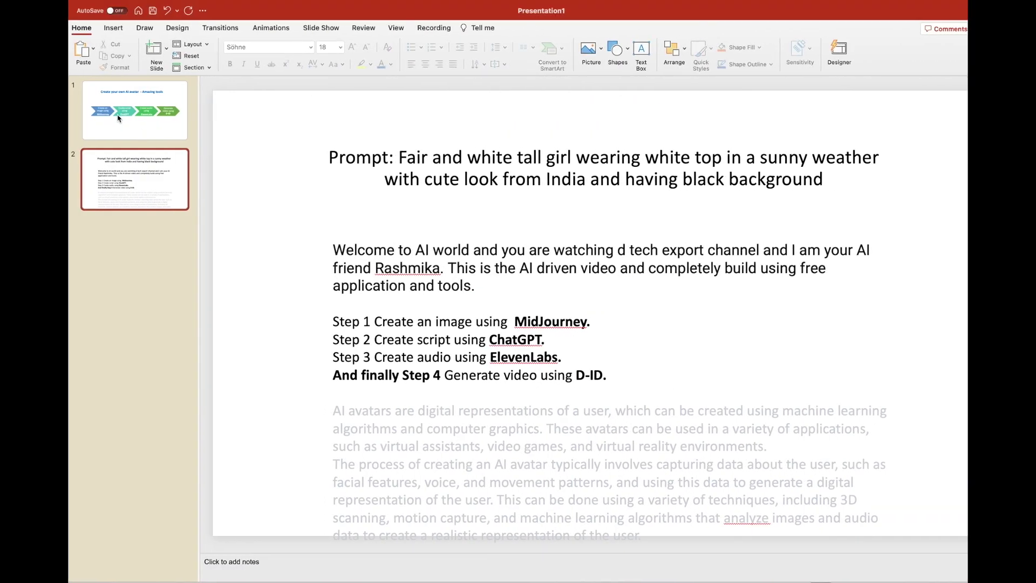
click(119, 118)
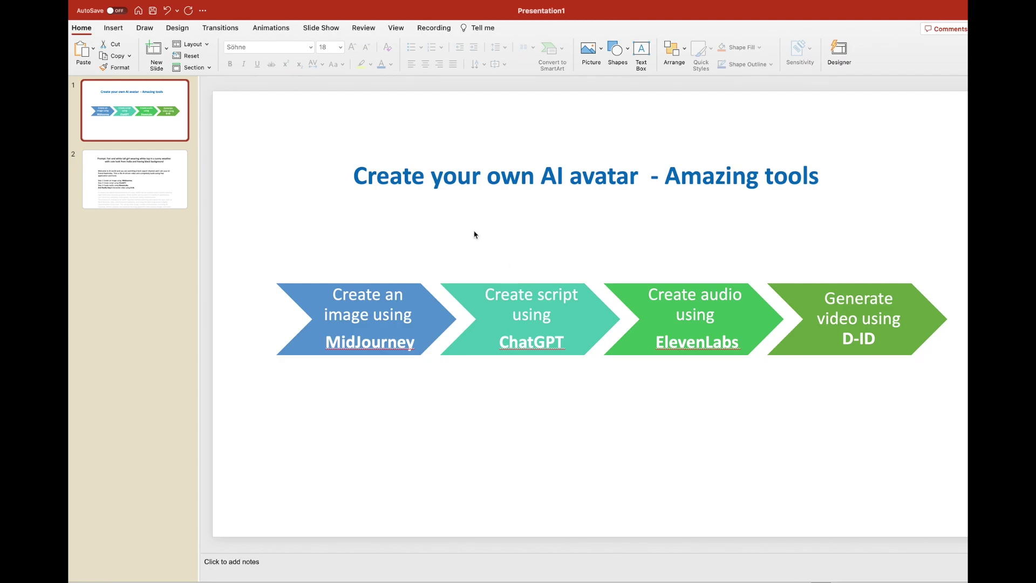
key(ctrl+Left)
click(590, 12)
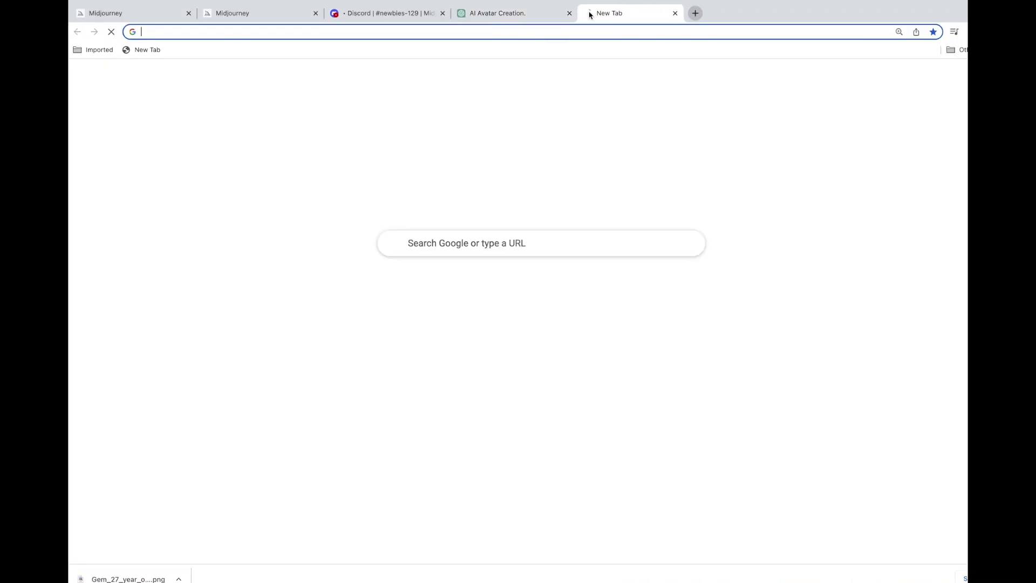
Search 'eleve', open the ElevenLabs site, and select the old text in its speech box
text(eleve)
key(Return)
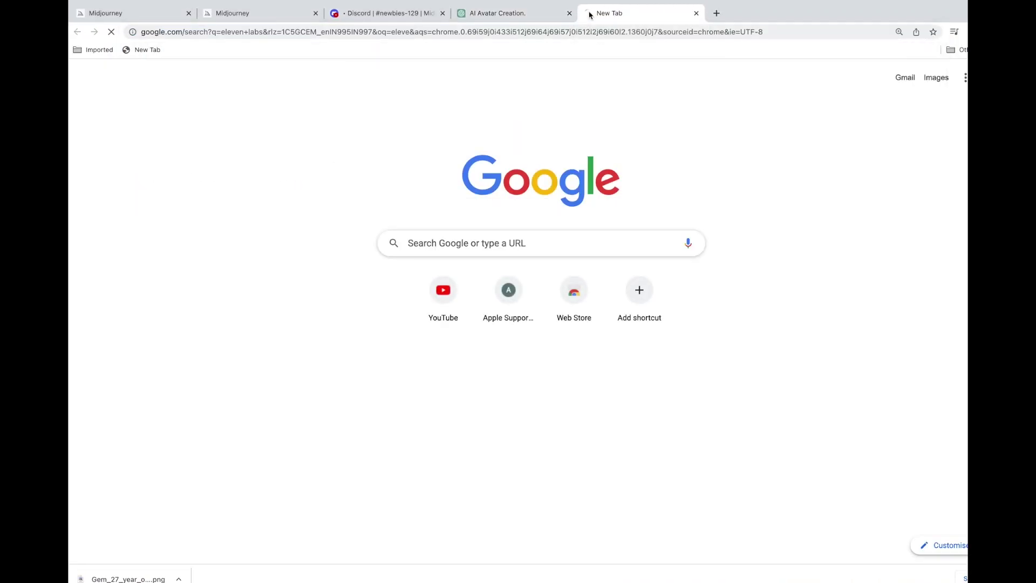
click(307, 171)
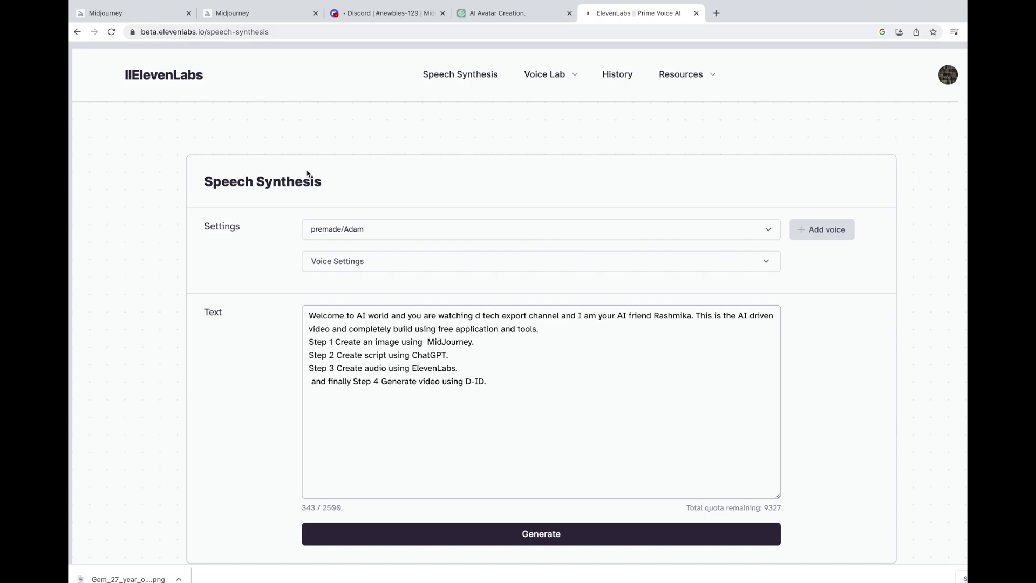
click(515, 381)
key(ctrl+a)
Delete the old ElevenLabs text and select the welcome script on PowerPoint slide 2
key(BackSpace)
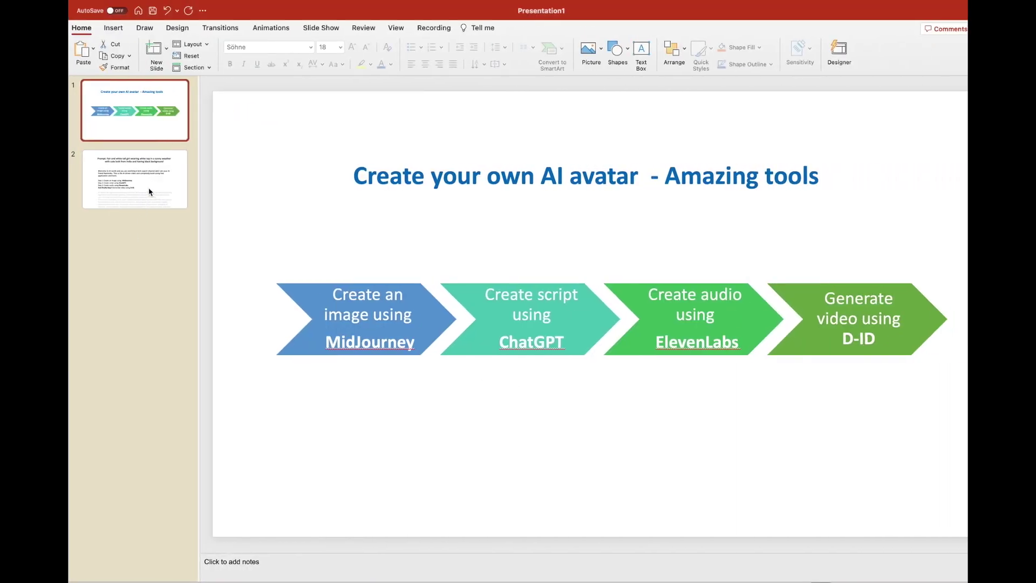
click(149, 190)
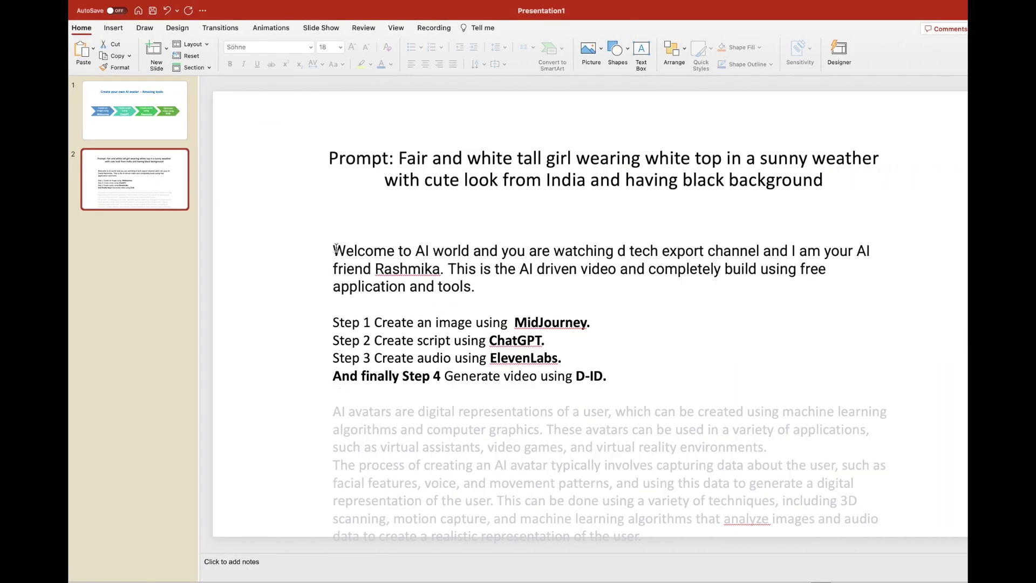
drag(333, 251, 657, 532)
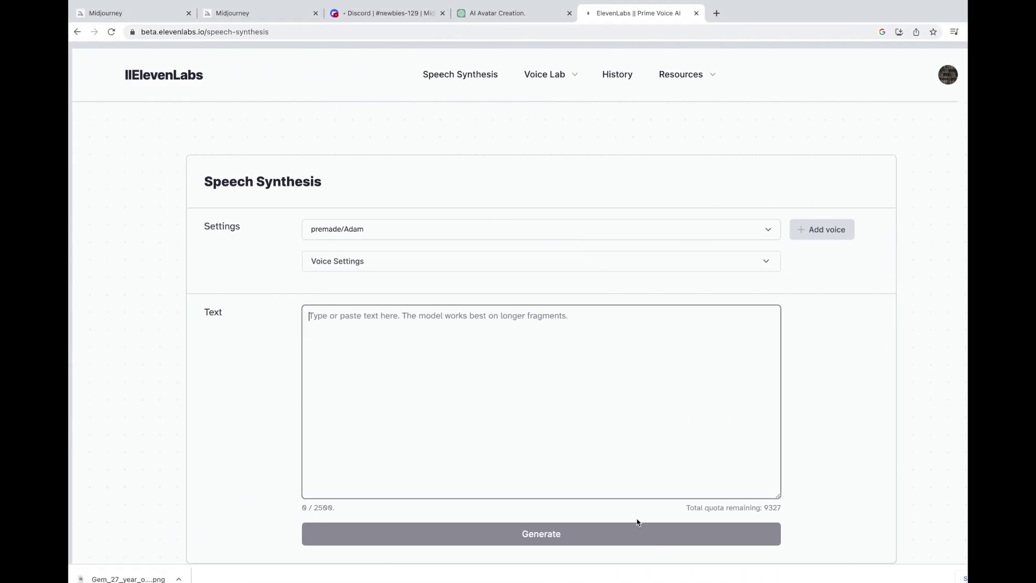
Paste the script, choose the premade/Rachel voice, and download the generated speech as MP3
text(Welcome to AI world and you are watching d tech export channel and I am your AI friend Rashmika. This is the AI driven video and completely build using free application and tools.  Step 1 Create an image using  MidJourney. Step 2 Create script using ChatGPT. Step 3 Create audio using ElevenLabs. And finally Step 4 Generate video using D-ID.  AI avatars are digital representations of a user, which can be created using machine learning algorithms and computer graphics. These avatars can be used in a variety of applications, such as virtual assistants, video games, and virtual reality environments. The process of creating an AI avatar typically involves capturing data about the user, such as facial features, voice, and movement patterns, and using this data to generate a digital representation of the user. This can be done using a variety of techniques, including 3D scanning, motion capture, and machine learning algorithms that analyze images and audio data to create a realistic representation of the user.)
click(405, 232)
scroll(391, 316, down, 1)
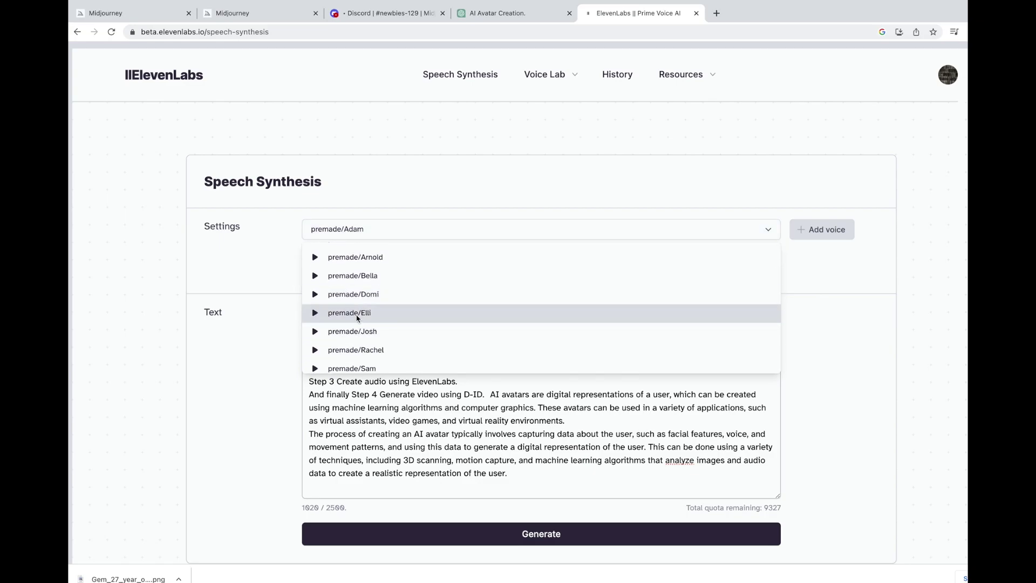
click(357, 348)
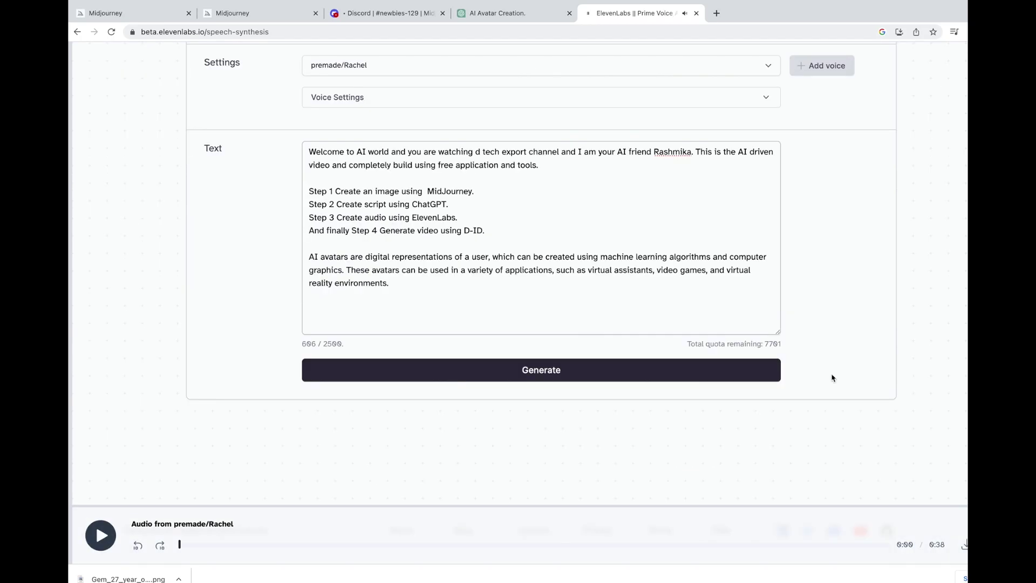
click(964, 547)
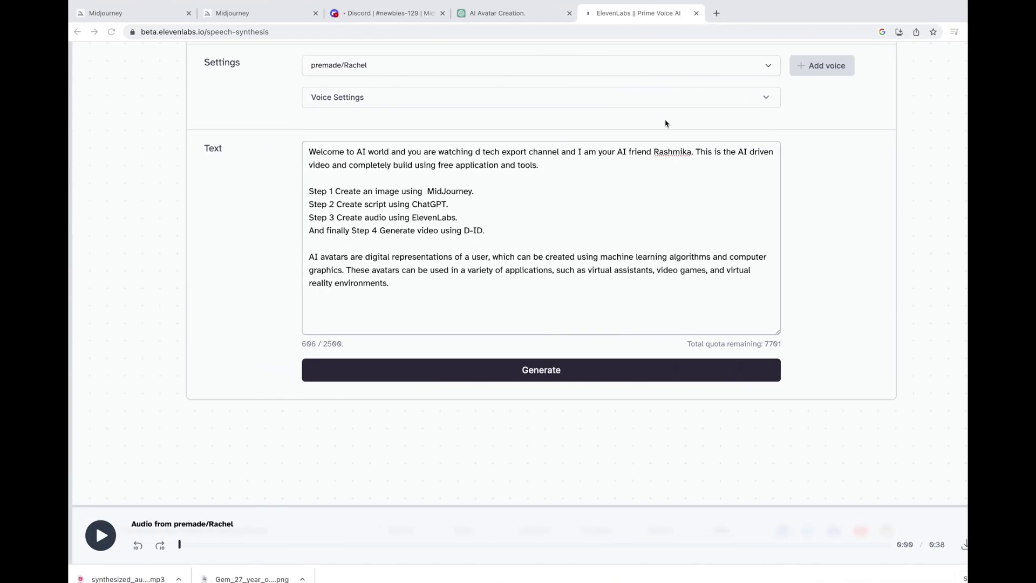
click(717, 13)
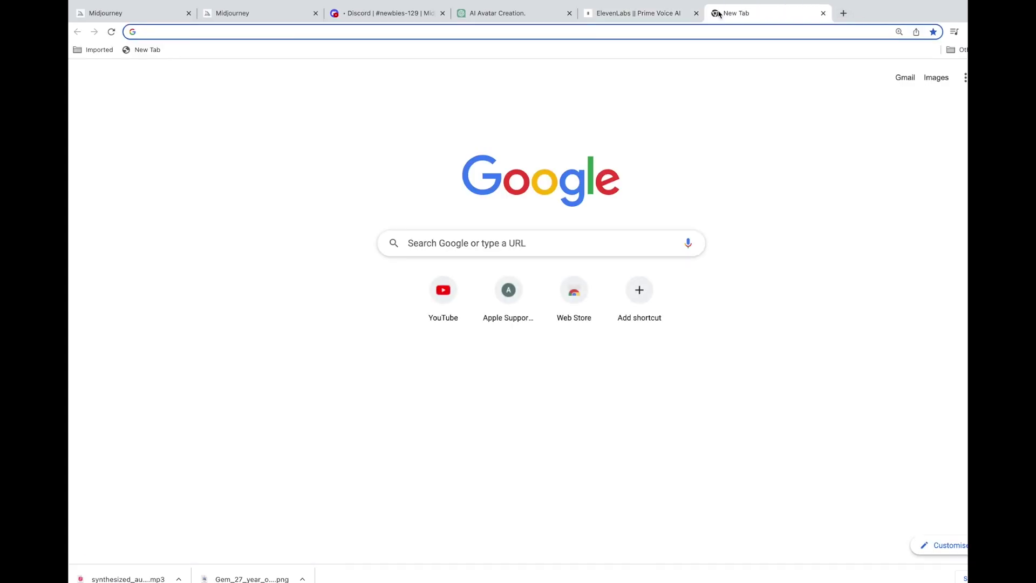
Search Google for 'd-id', then refine the query to 'd-id studio'
text(d-id)
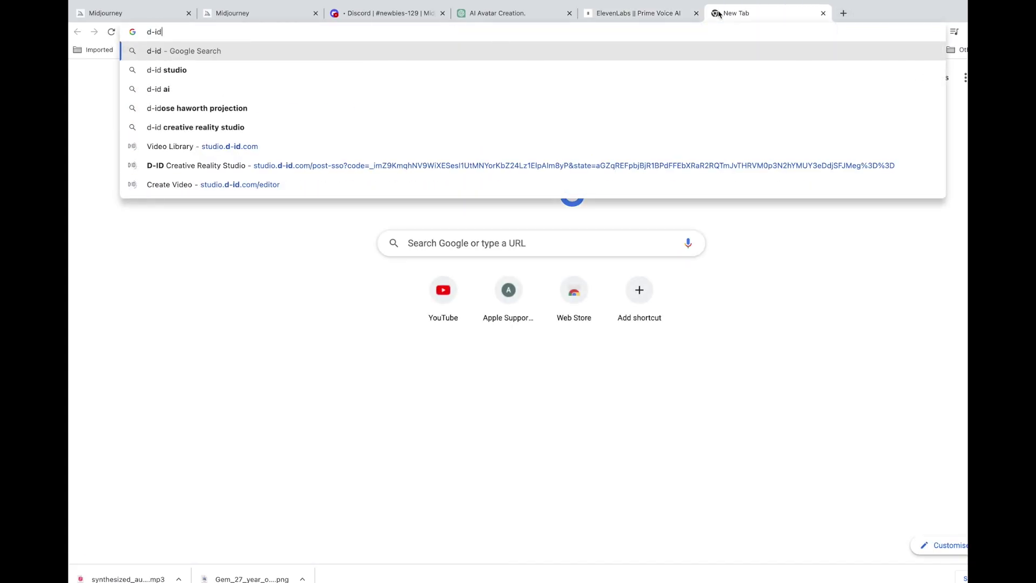
key(Return)
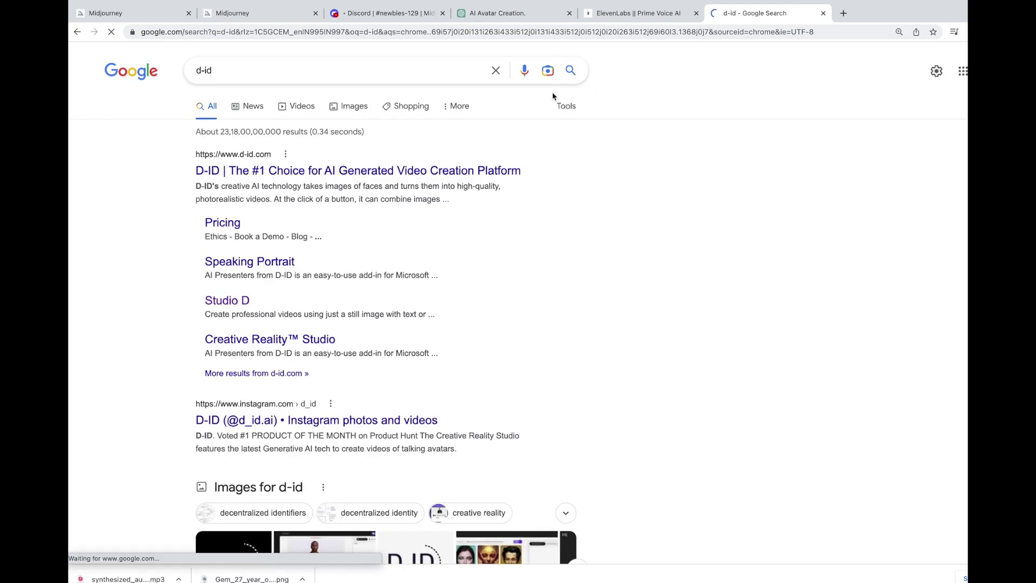
click(235, 70)
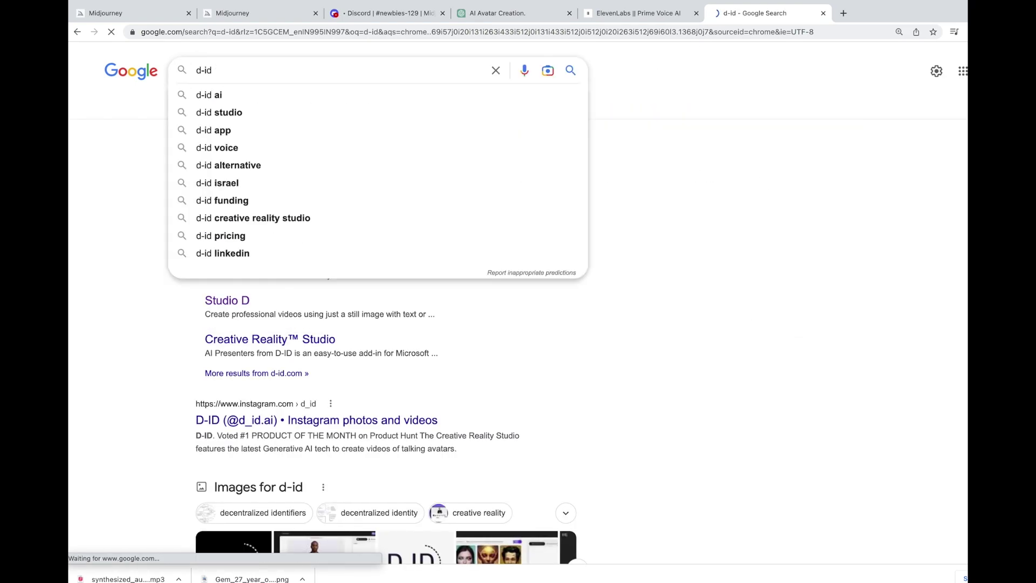
text(studi)
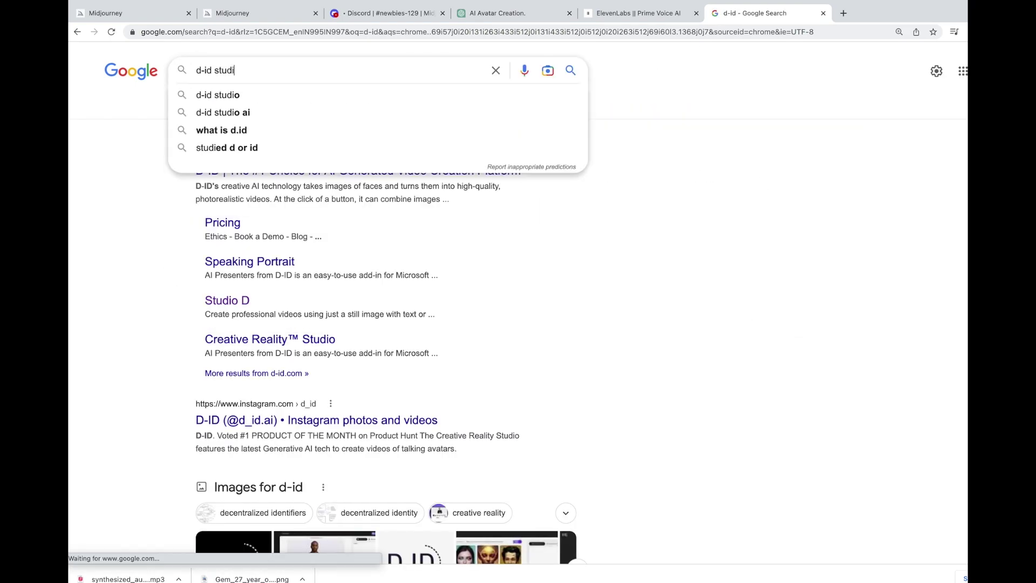
text(o)
key(Return)
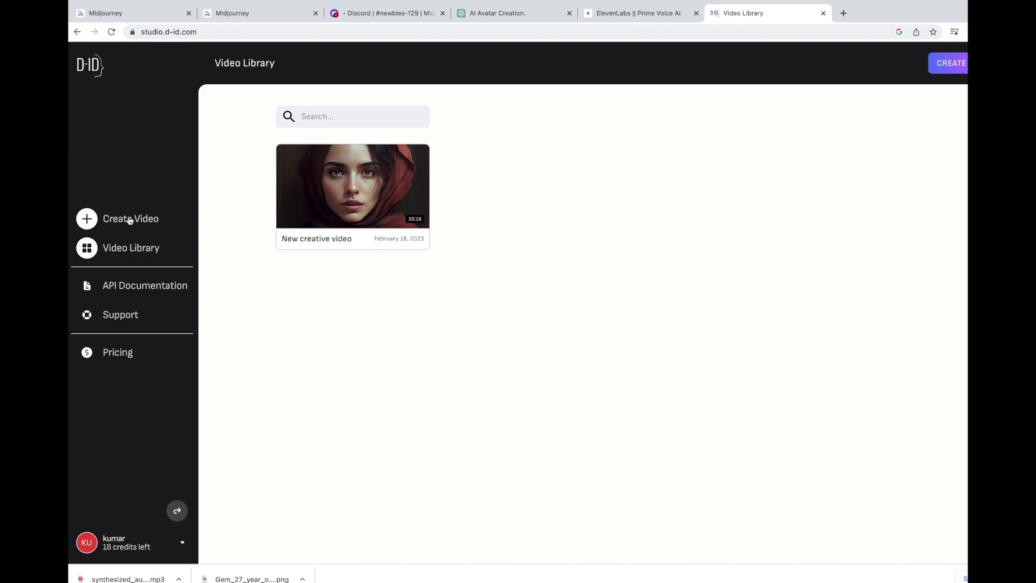
Start a new video with the uploaded Gem_27_year_old Midjourney portrait PNG as presenter
click(130, 218)
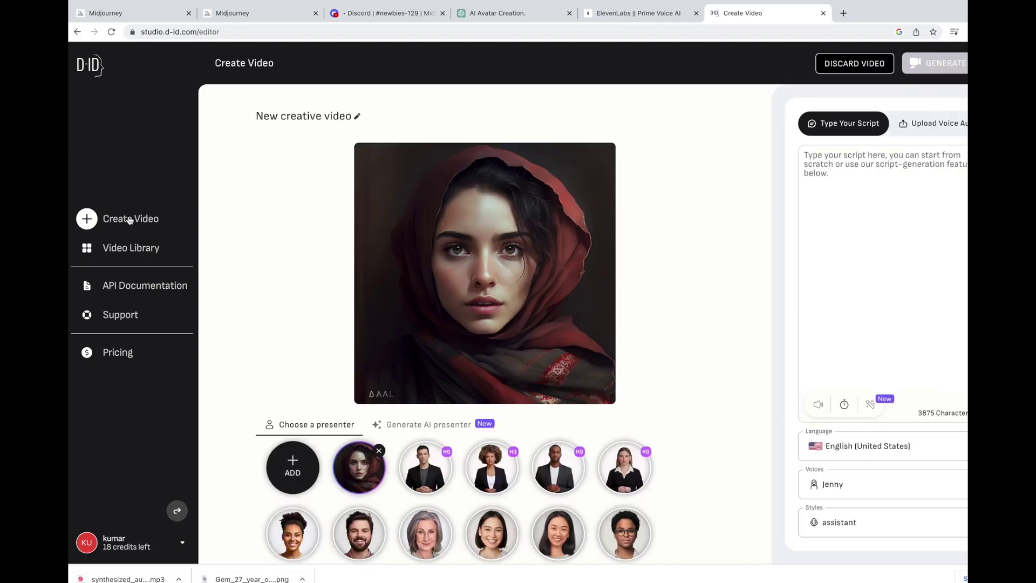
click(292, 471)
click(470, 238)
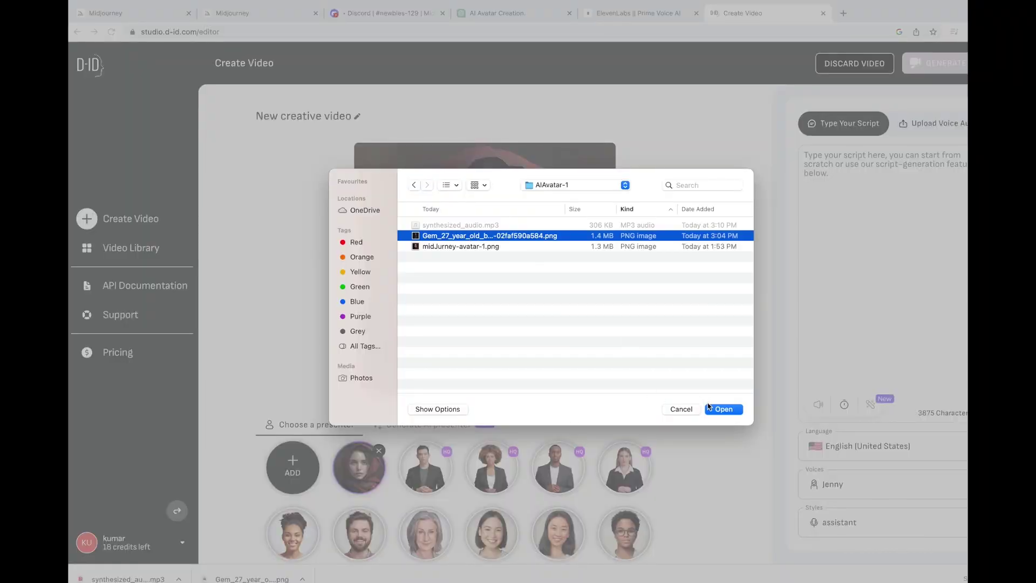
click(723, 410)
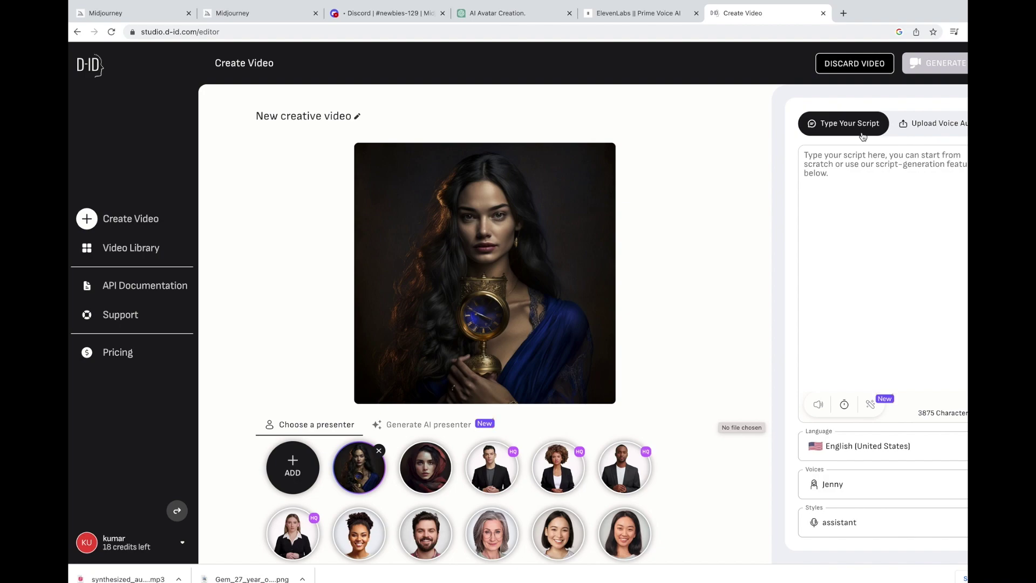
click(930, 128)
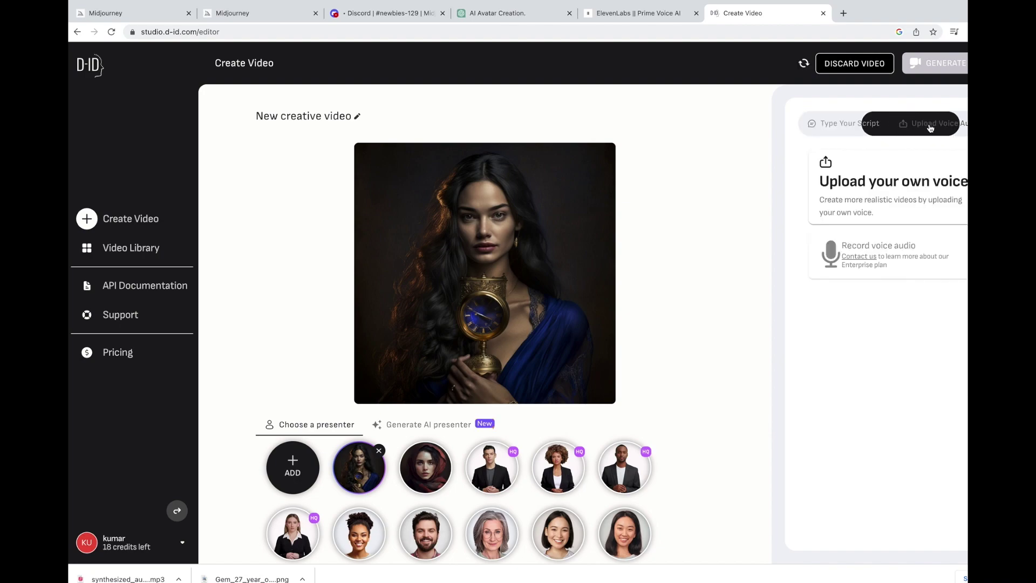
Upload synthesized_audio.mp3 as the presenter's voice audio and briefly play it back
click(873, 201)
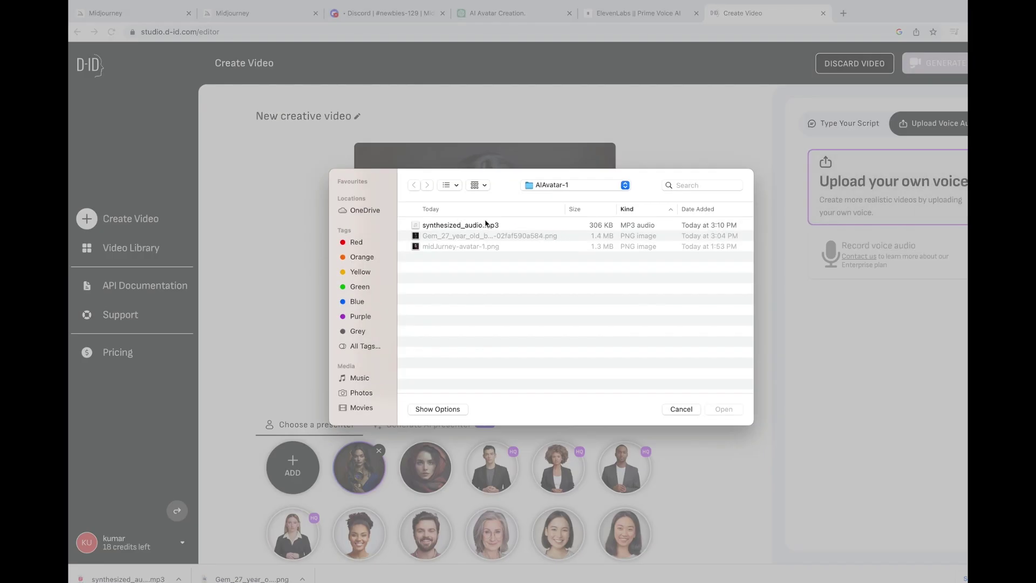
click(485, 225)
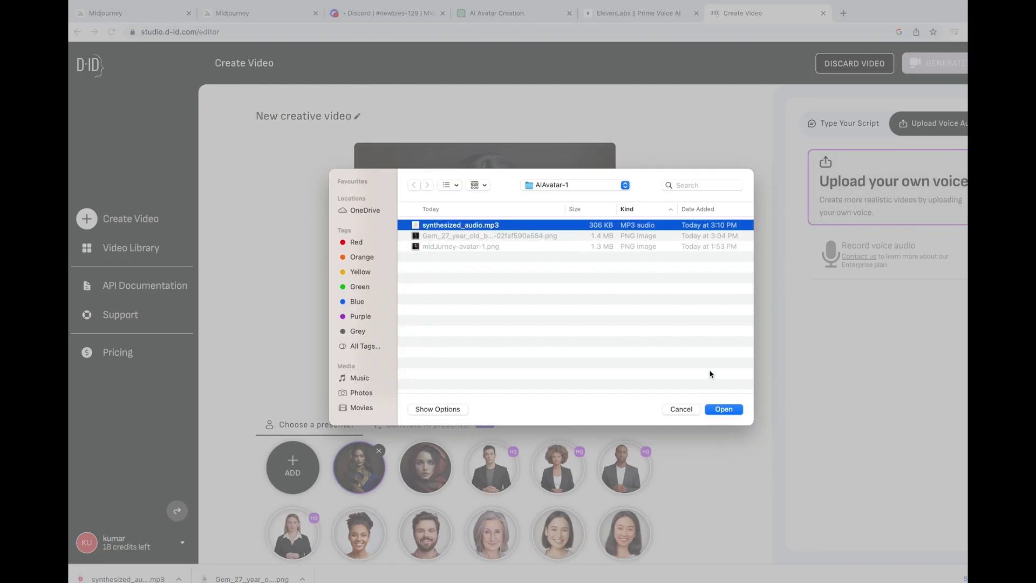
click(722, 410)
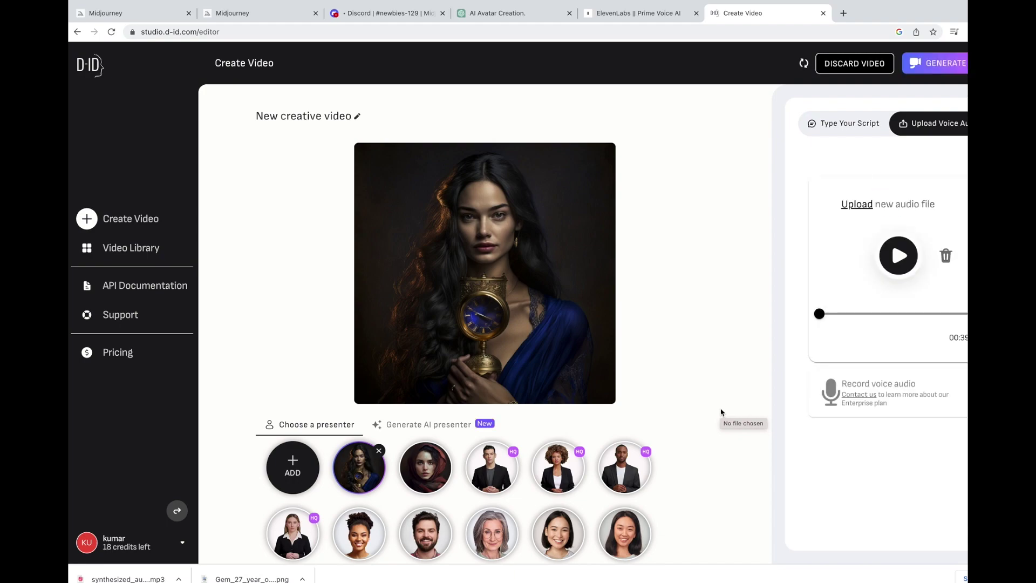
click(902, 259)
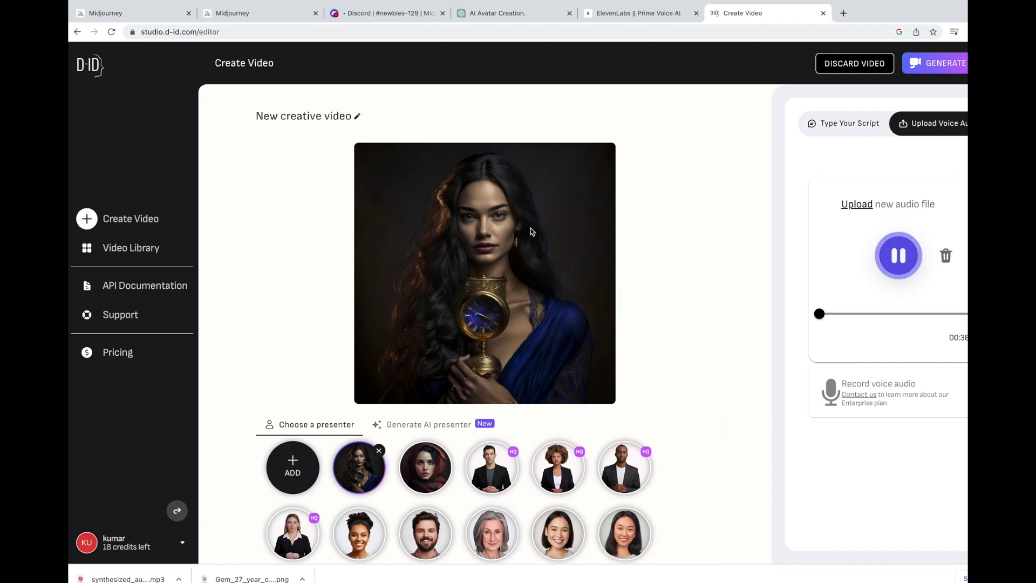
click(897, 255)
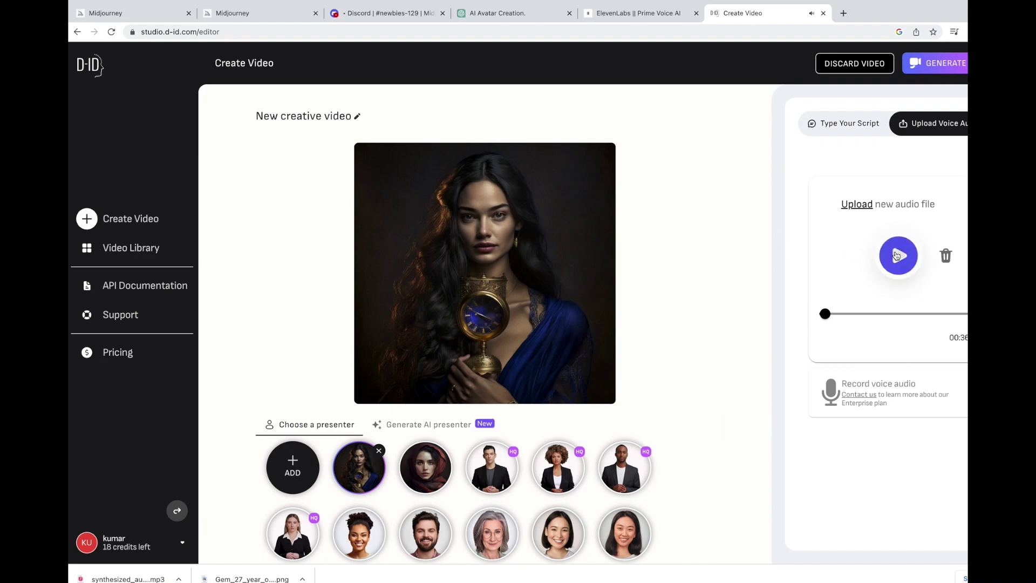
click(937, 70)
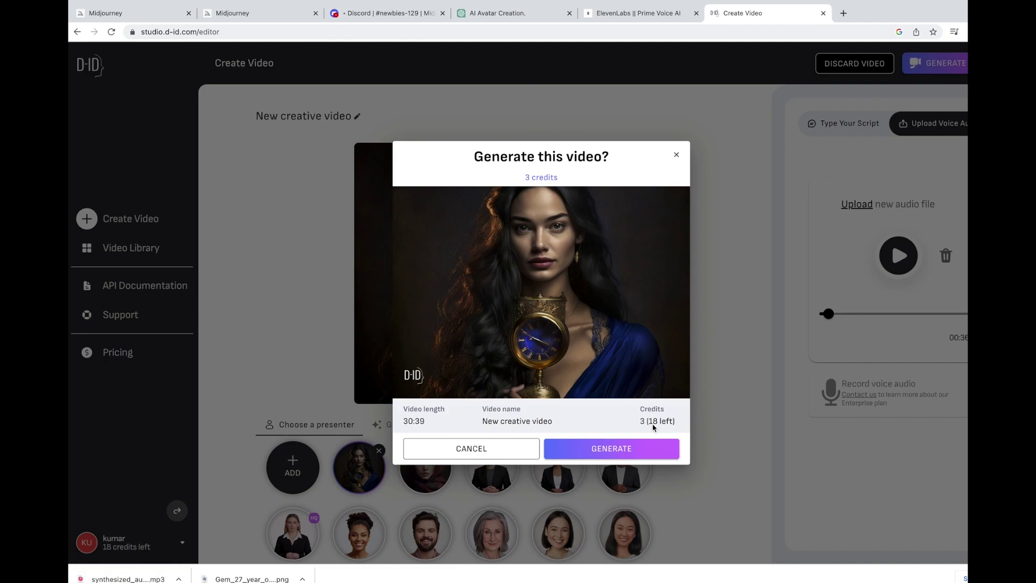
Confirm spending 3 credits to generate the talking-avatar video
click(612, 450)
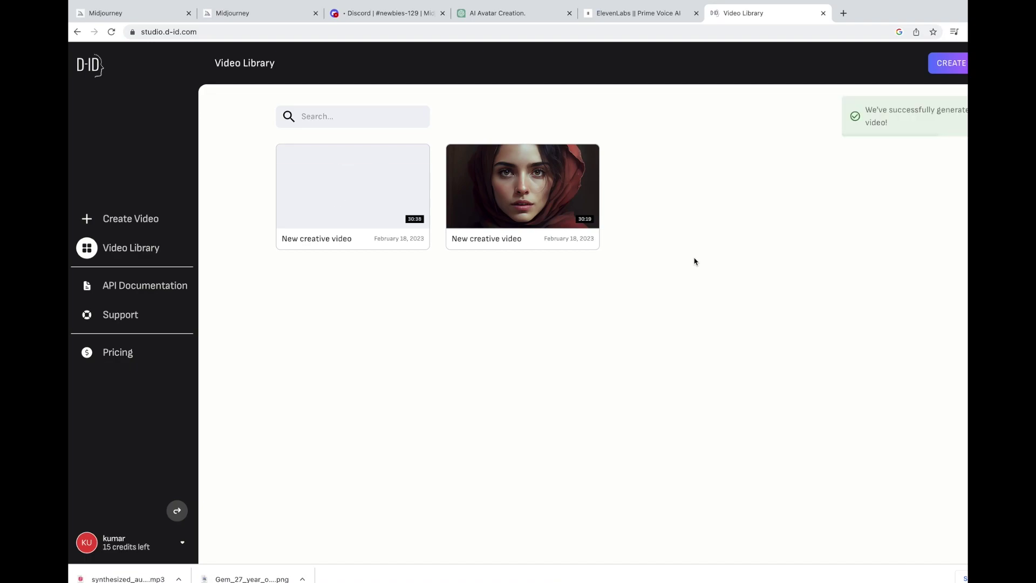
Play the new 0:38 talking-avatar video, pause it, and download it as an MP4
mouse_move(368, 187)
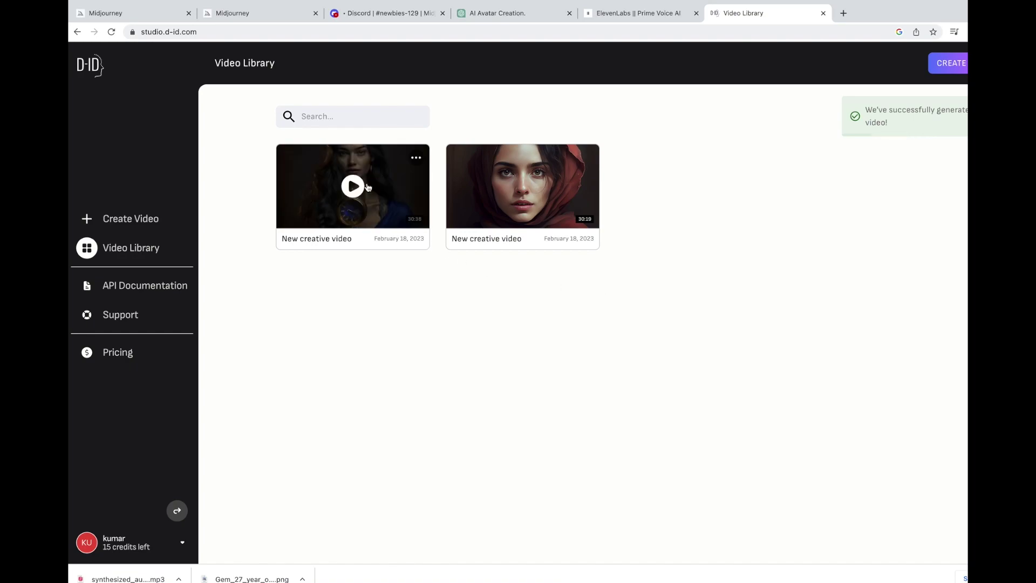
click(352, 191)
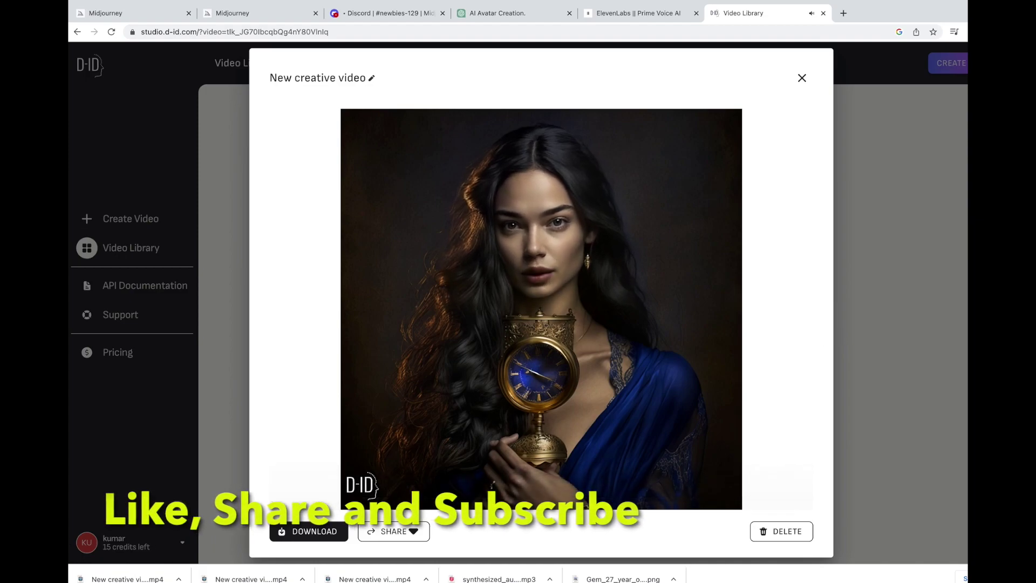
click(284, 484)
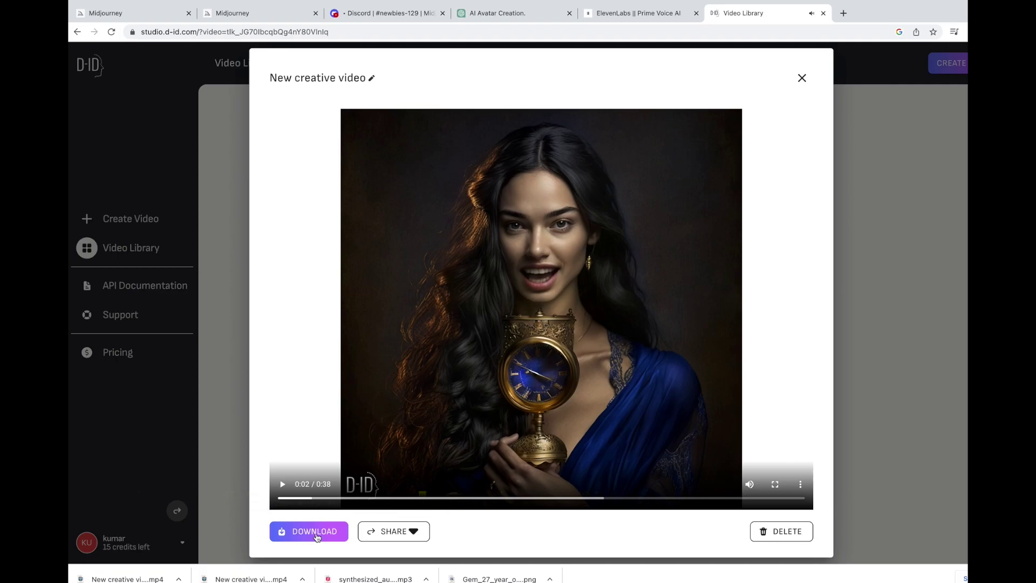
click(316, 534)
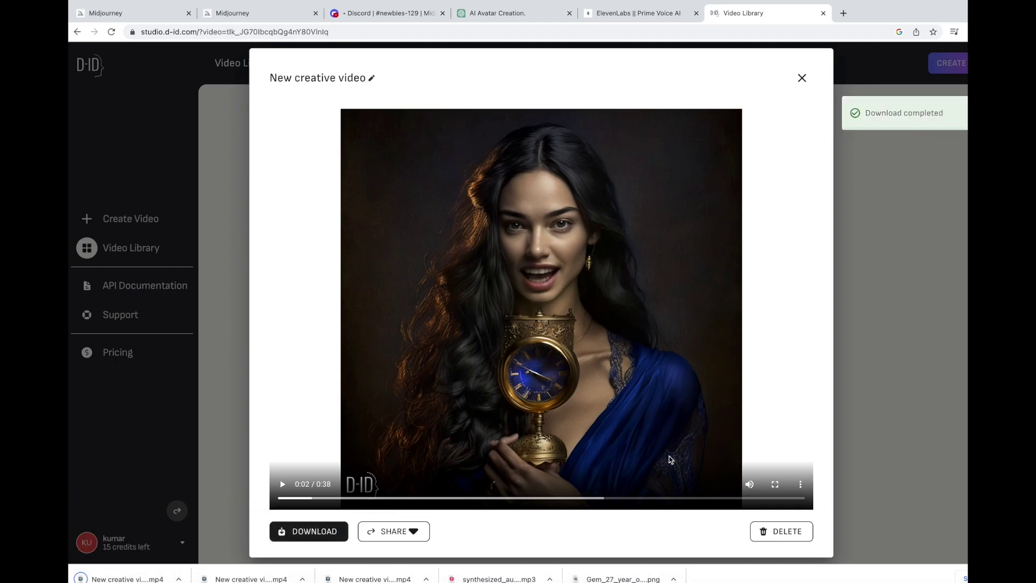